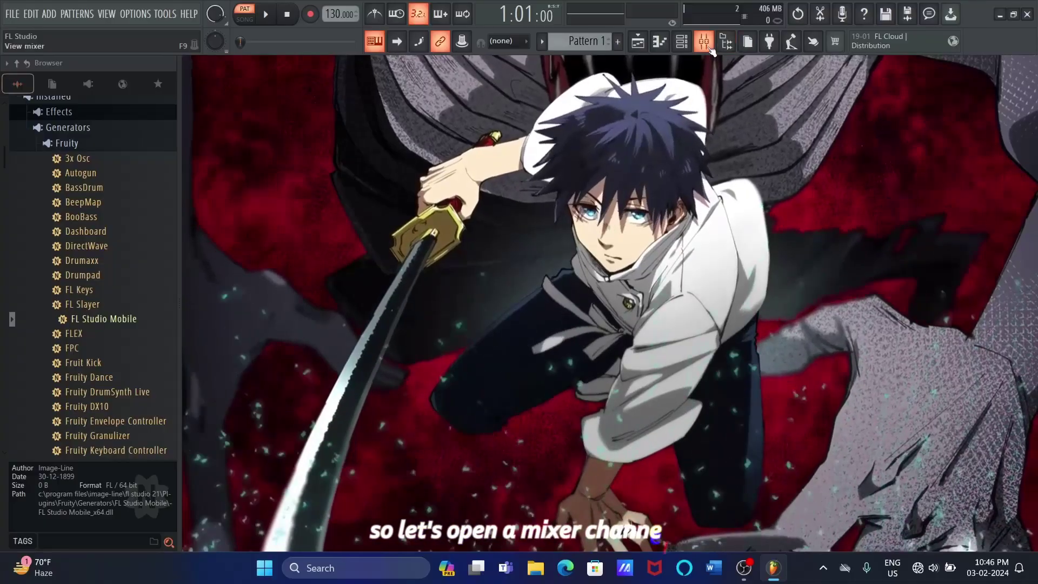
Step: In the mixer, colour inserts 5–8 green
{"action": "left_click", "coordinate": [704, 41]}
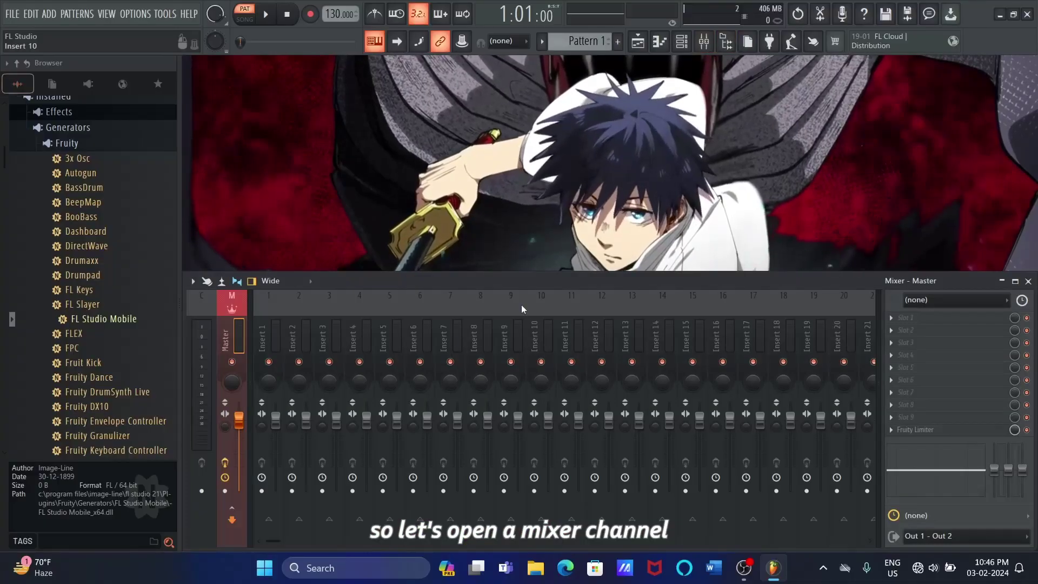
{"action": "left_click_drag", "start_coordinate": [390, 332], "coordinate": [495, 331]}
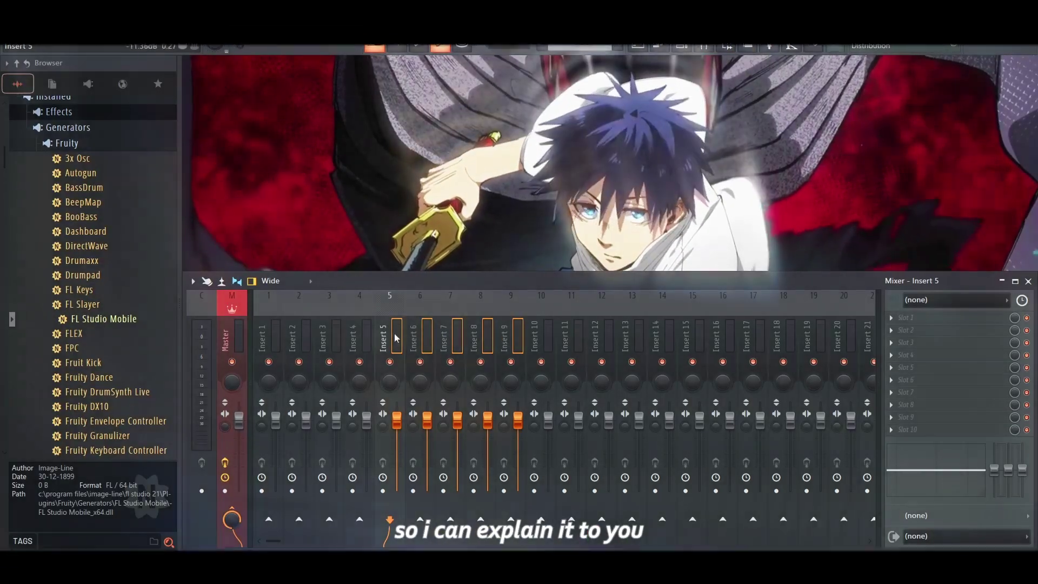
{"action": "right_click", "coordinate": [392, 340]}
{"action": "left_click", "coordinate": [433, 200]}
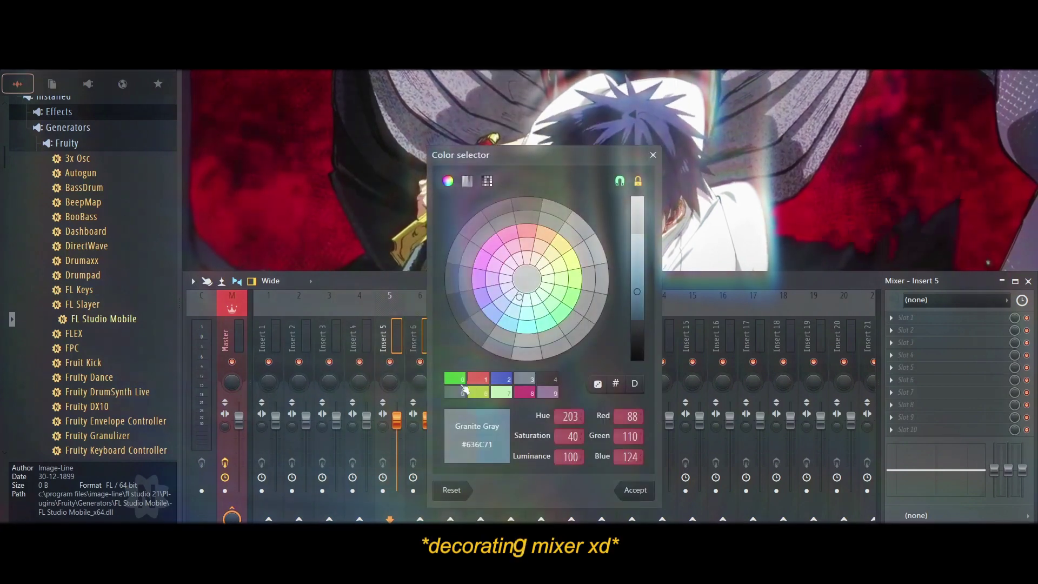
{"action": "left_click", "coordinate": [460, 381]}
{"action": "left_click", "coordinate": [635, 490]}
Step: Colour mixer insert 10 green as well
{"action": "right_click", "coordinate": [547, 335]}
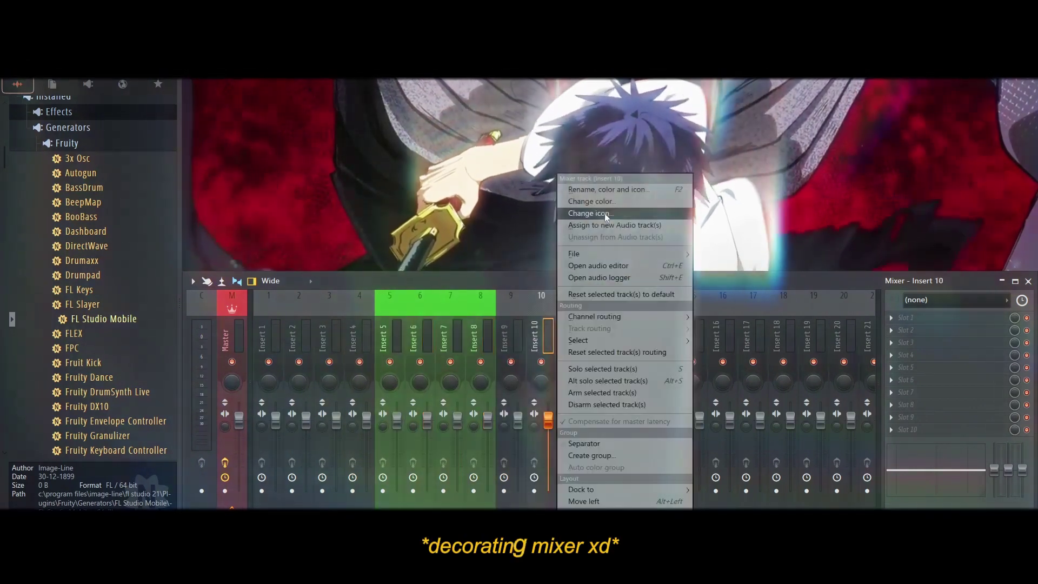
{"action": "left_click", "coordinate": [591, 201]}
{"action": "left_click", "coordinate": [612, 381]}
{"action": "left_click", "coordinate": [787, 491]}
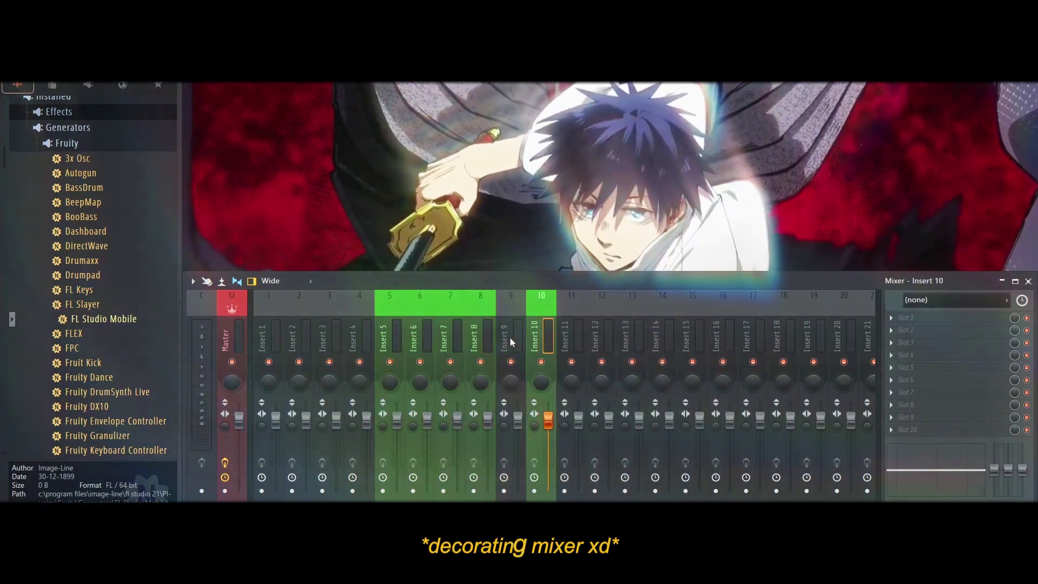
Step: Rename insert 10 to 'buss'
{"action": "right_click", "coordinate": [535, 336]}
{"action": "left_click", "coordinate": [642, 187]}
{"action": "type", "text": "buss"}
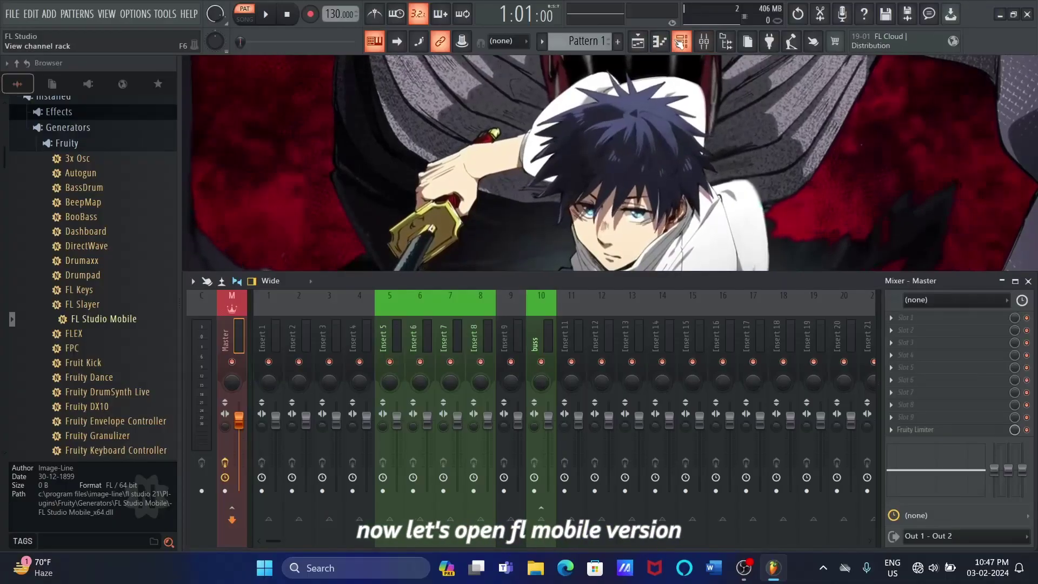
Step: Open FL Studio Mobile from the Channel rack and maximize its window
{"action": "left_click", "coordinate": [280, 98]}
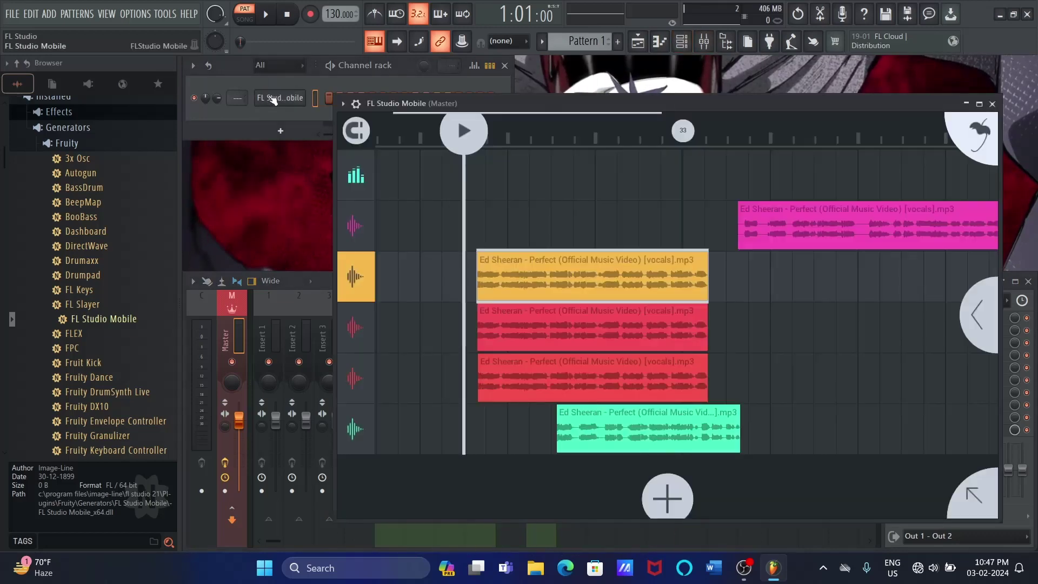
{"action": "left_click", "coordinate": [505, 65]}
{"action": "left_click_drag", "start_coordinate": [663, 99], "coordinate": [608, 88]}
{"action": "left_click", "coordinate": [924, 94]}
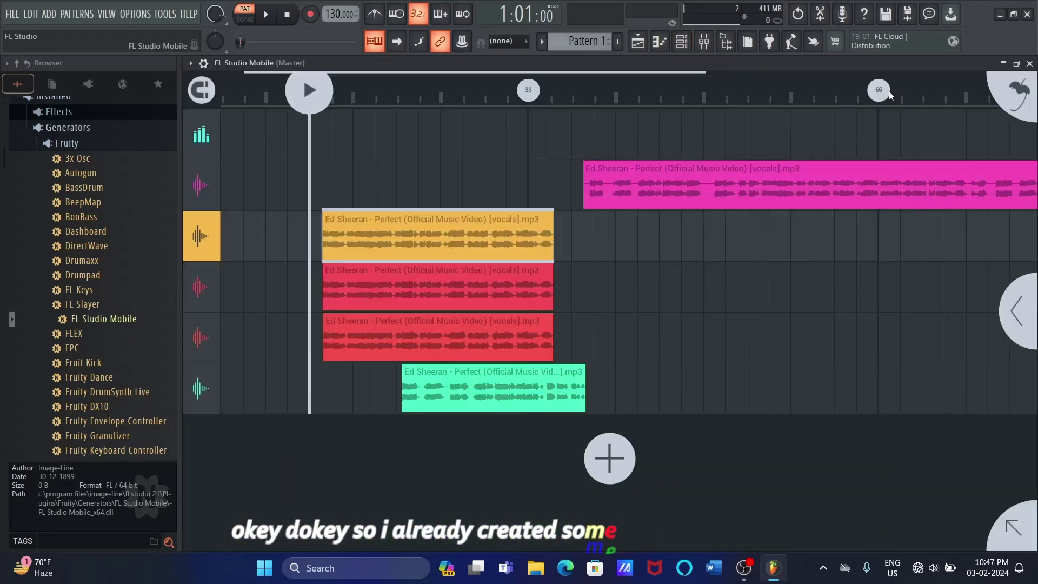
Step: Play the vocal arrangement, stop, then resume from a later timeline position
{"action": "left_click", "coordinate": [329, 94]}
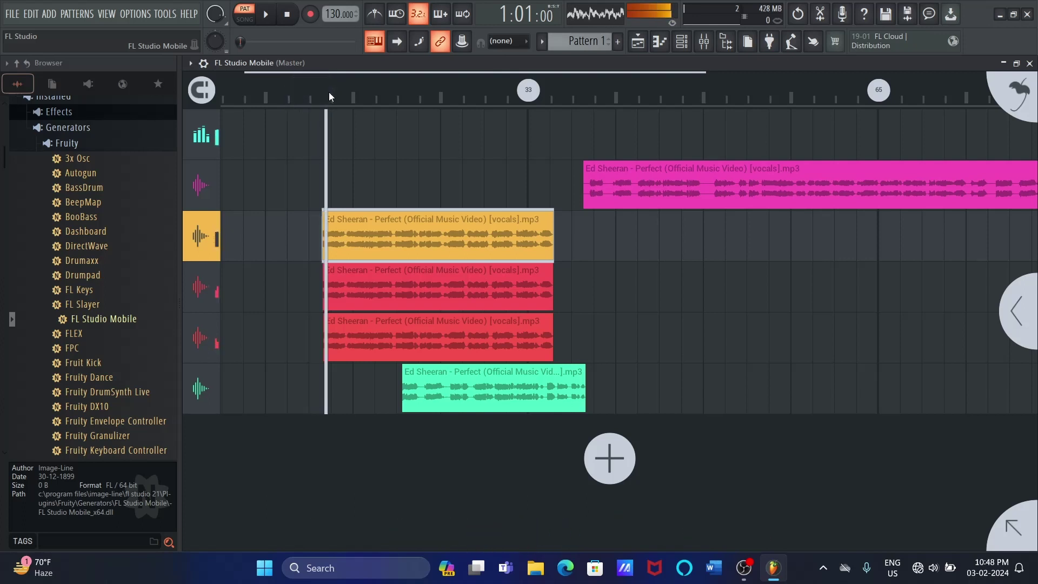
{"action": "left_click", "coordinate": [413, 90]}
{"action": "left_click", "coordinate": [389, 83]}
{"action": "left_click", "coordinate": [390, 84]}
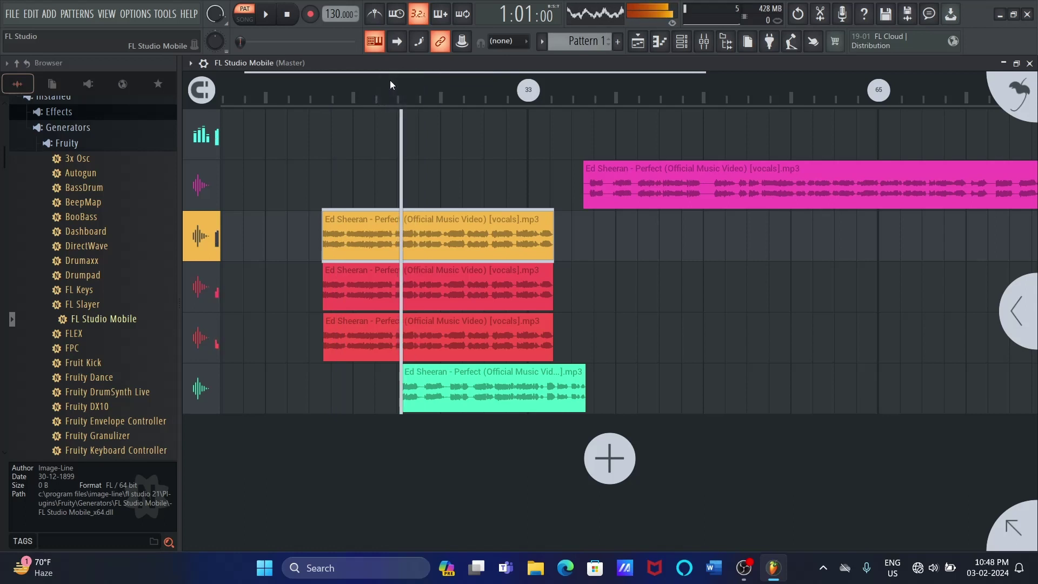
Step: Expand and collapse the track headers, then show the main center track's effects and sends
{"action": "left_click", "coordinate": [611, 253]}
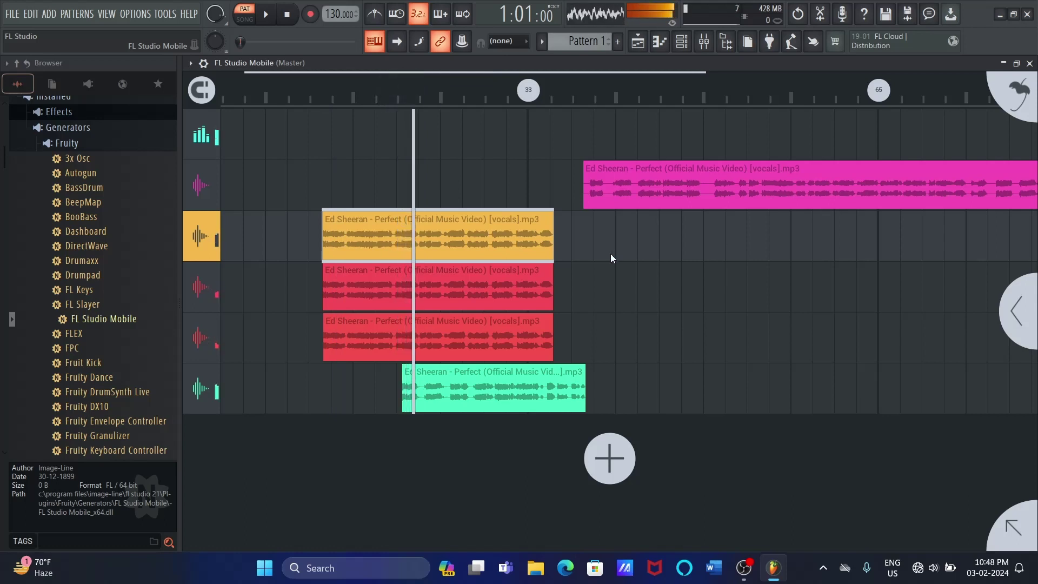
{"action": "left_click", "coordinate": [218, 242]}
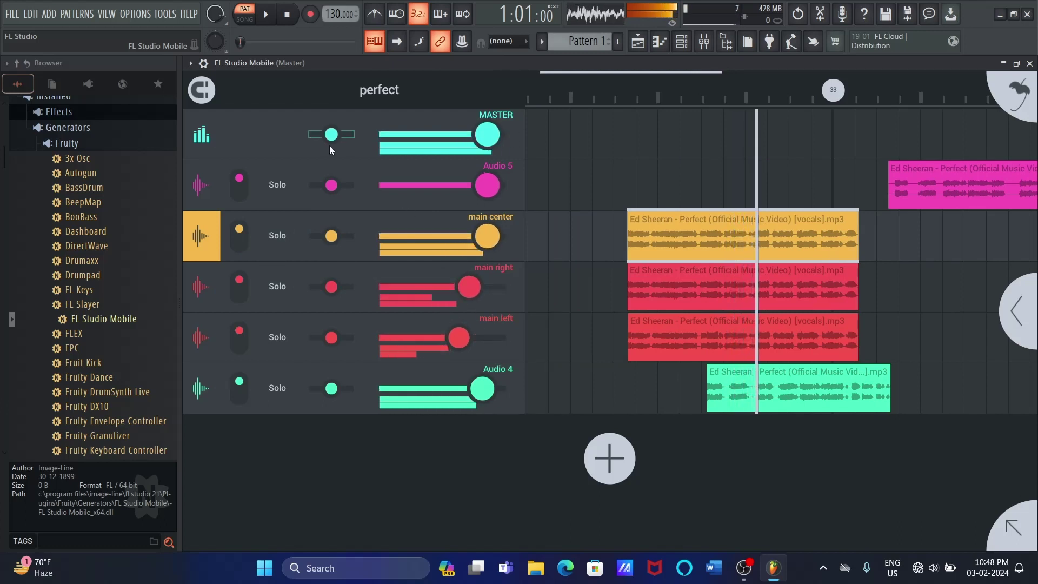
{"action": "left_click", "coordinate": [201, 241]}
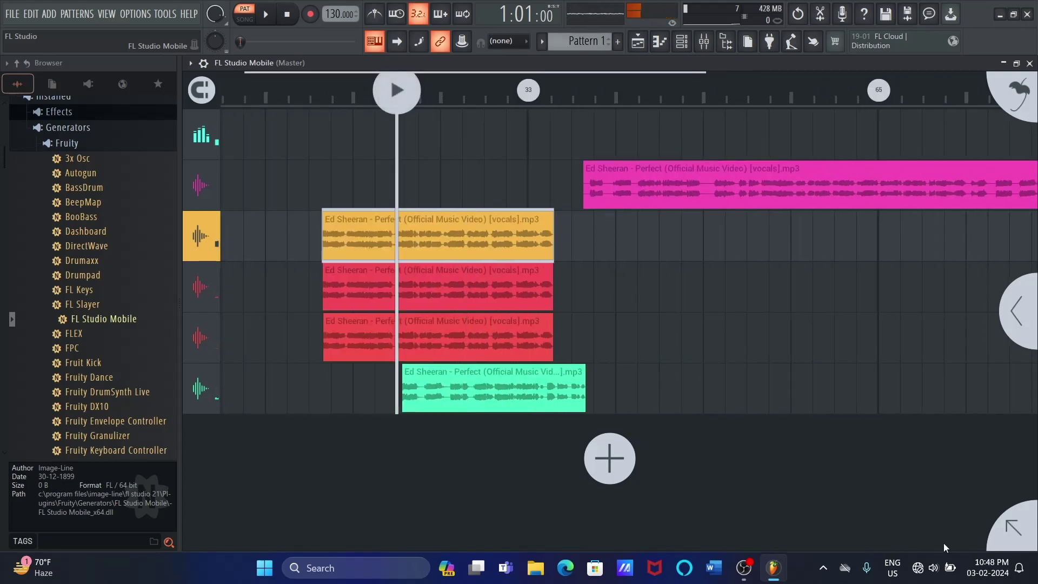
{"action": "left_click", "coordinate": [1003, 324]}
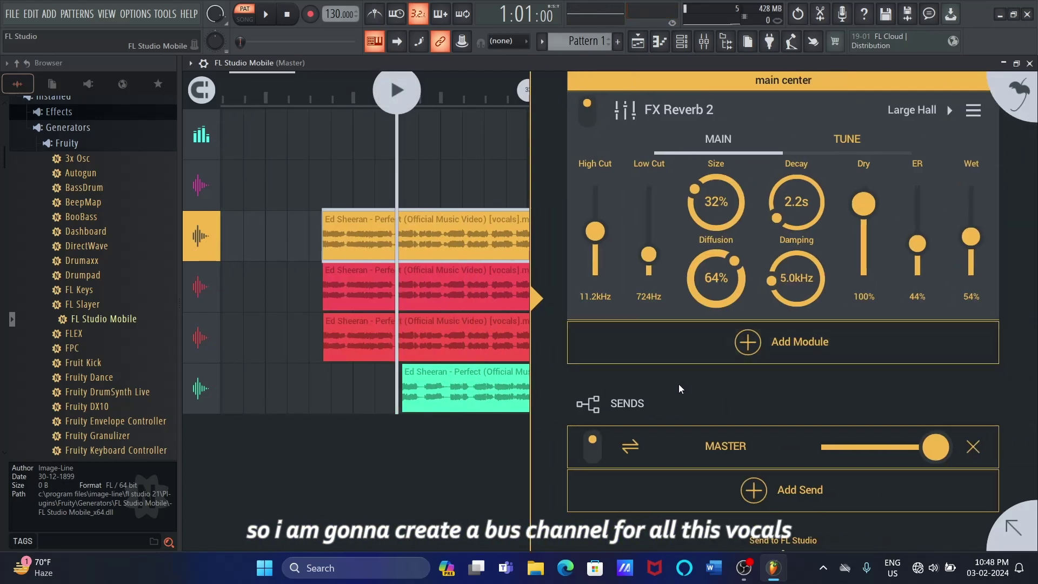
Step: Add a send from main center to a newly created FX channel, Effect 8
{"action": "scroll", "coordinate": [587, 363], "scroll_direction": "down", "scroll_amount": 1}
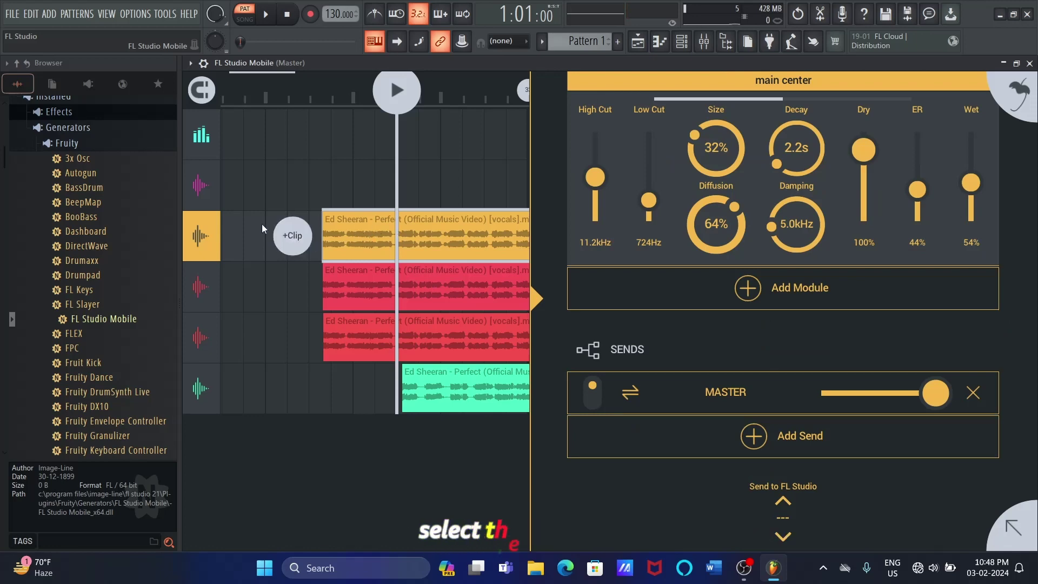
{"action": "left_click", "coordinate": [209, 235]}
{"action": "left_click", "coordinate": [208, 234]}
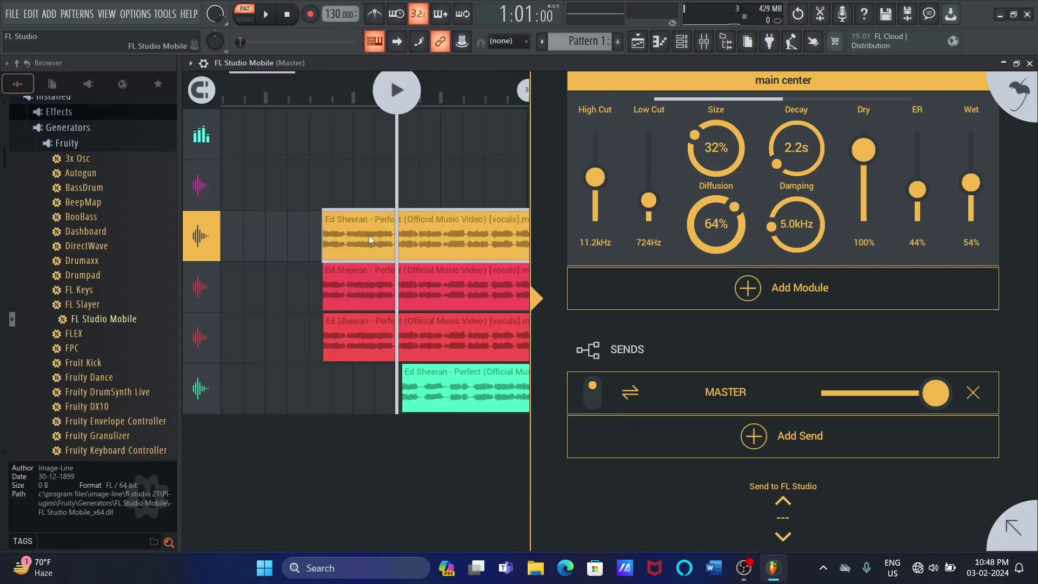
{"action": "left_click", "coordinate": [762, 443]}
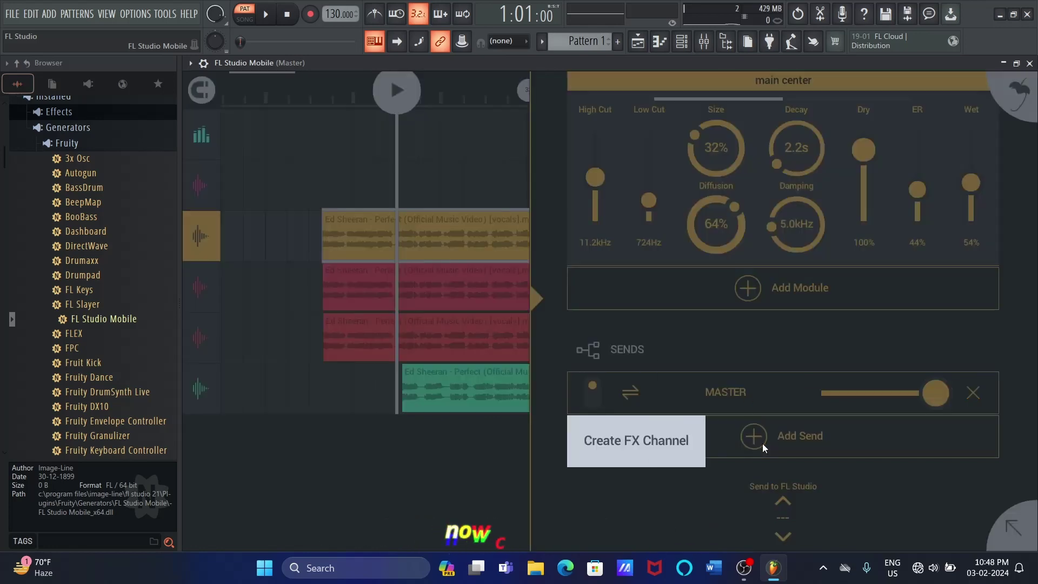
{"action": "left_click", "coordinate": [649, 440]}
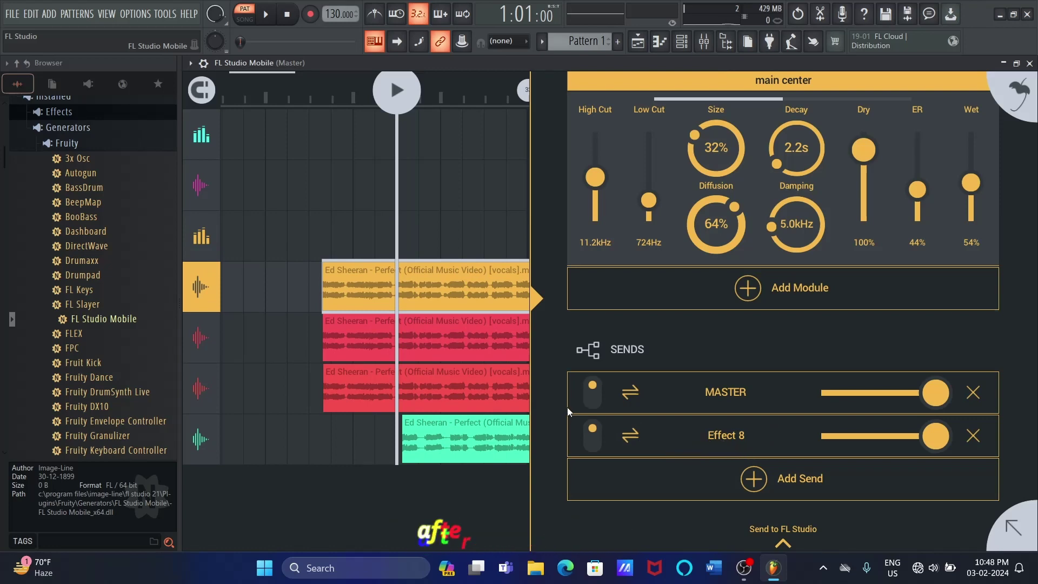
{"action": "left_click", "coordinate": [534, 297]}
Step: In Channel Settings, rename Effect 8 to 'master 2' and recolour it light blue
{"action": "left_click", "coordinate": [209, 245]}
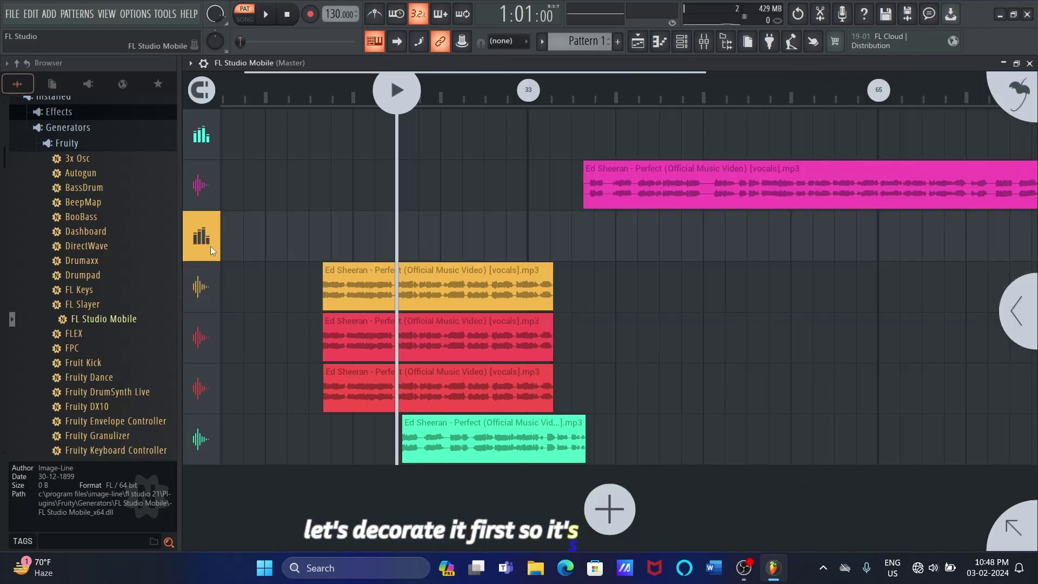
{"action": "left_click", "coordinate": [209, 244]}
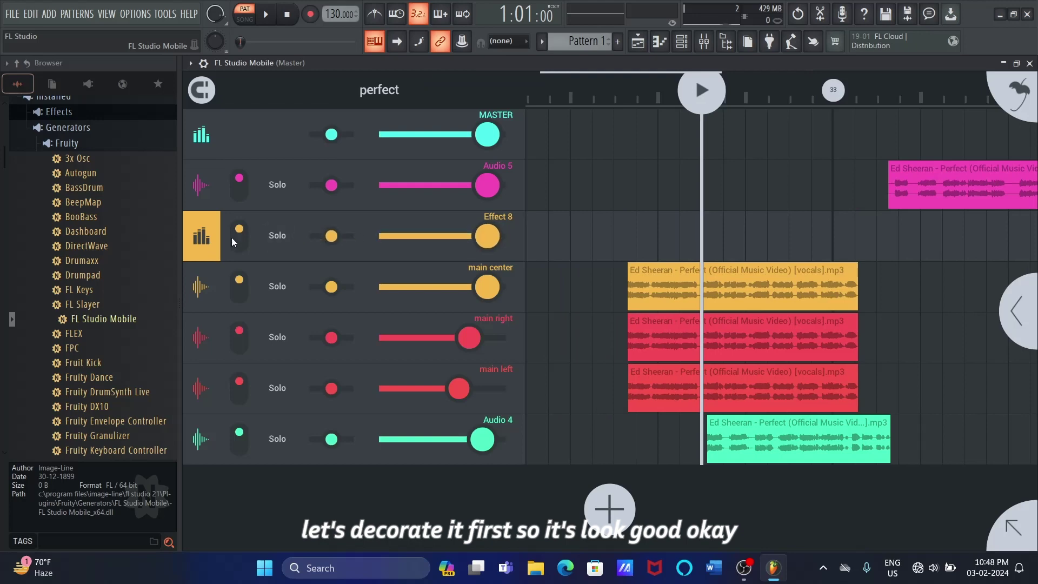
{"action": "right_click", "coordinate": [194, 241]}
{"action": "left_click", "coordinate": [261, 267]}
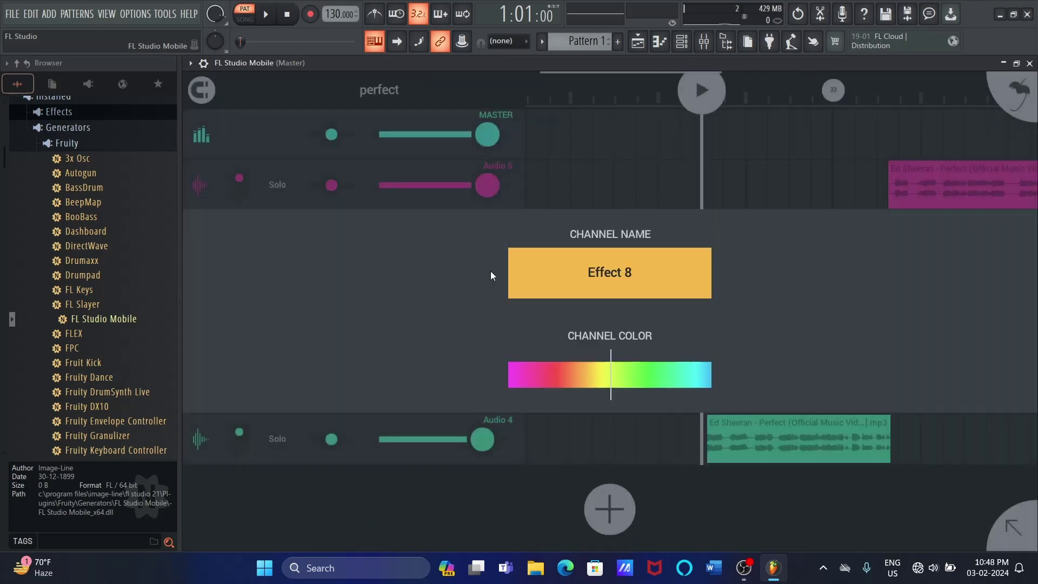
{"action": "left_click", "coordinate": [624, 274]}
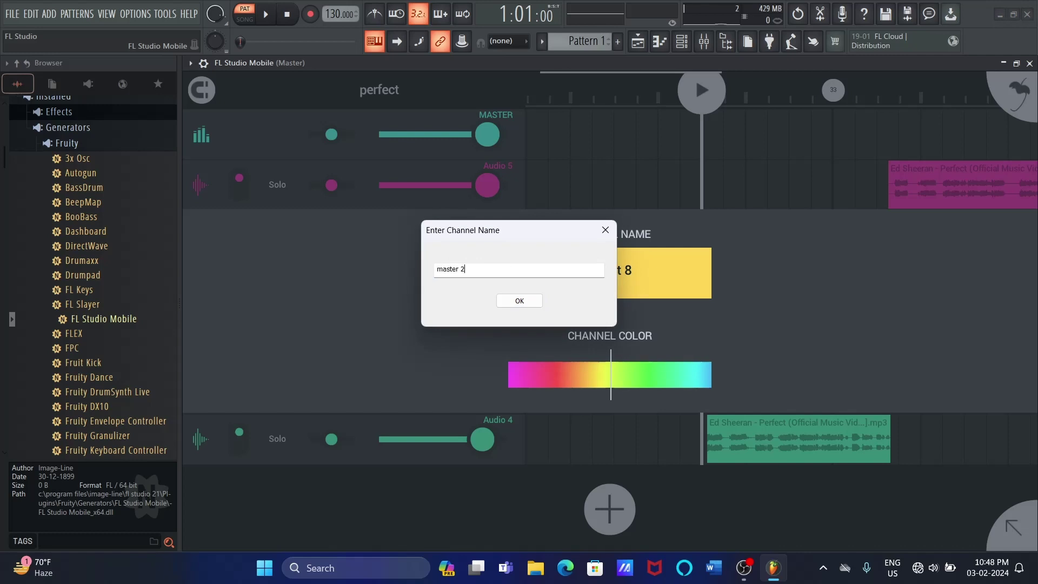
{"action": "left_click", "coordinate": [519, 300]}
{"action": "left_click_drag", "start_coordinate": [664, 382], "coordinate": [712, 381]}
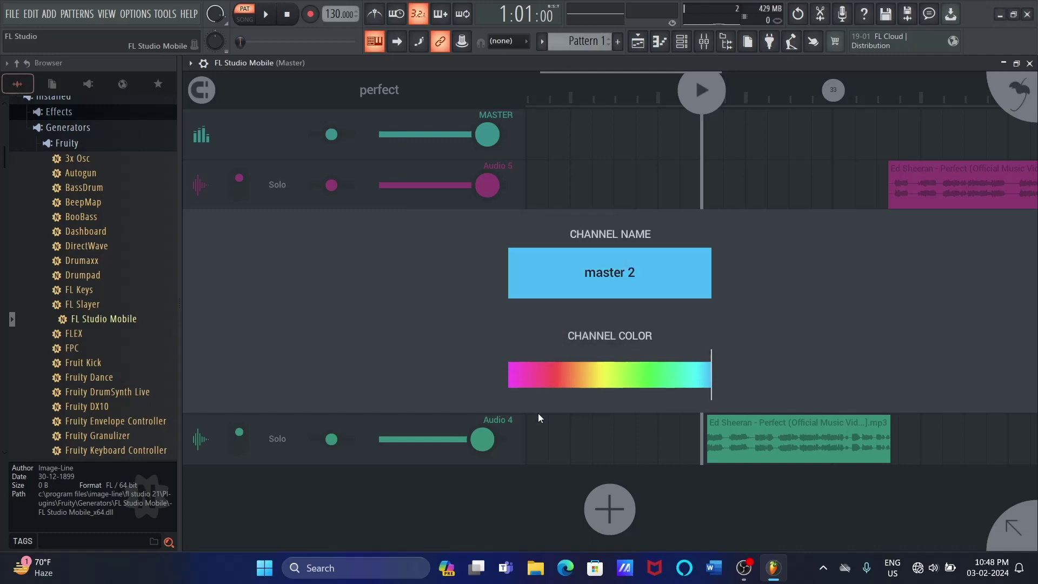
{"action": "left_click", "coordinate": [481, 484]}
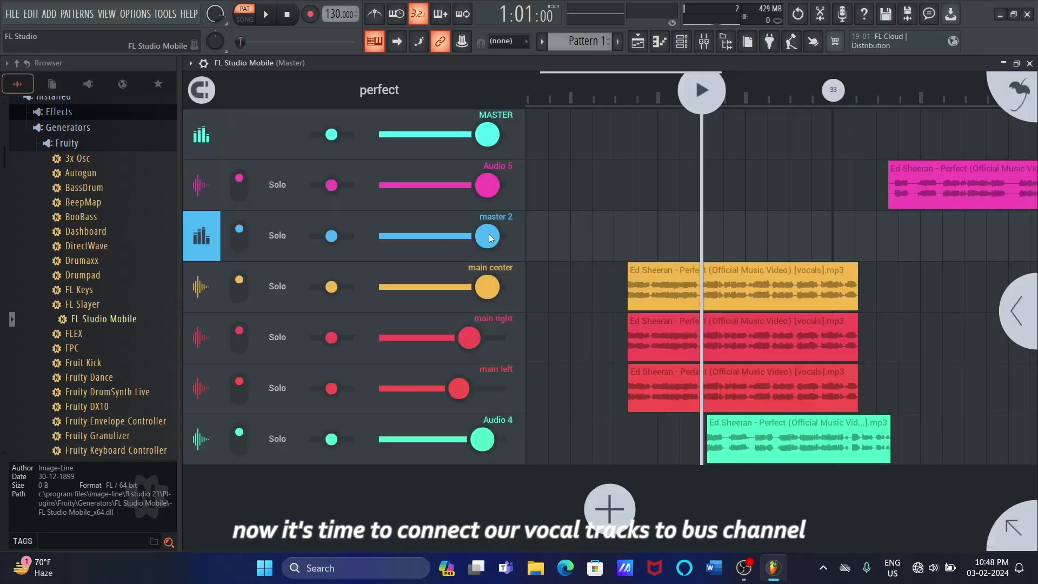
{"action": "left_click", "coordinate": [195, 242]}
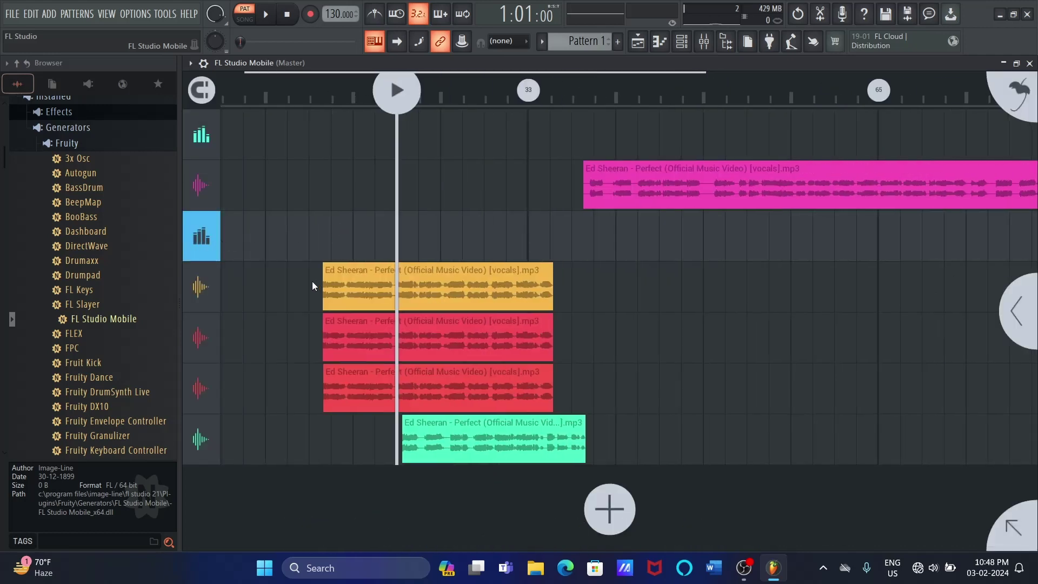
Step: Add a master 2 send to the main right vocal track
{"action": "left_click", "coordinate": [301, 292]}
{"action": "left_click", "coordinate": [1005, 336]}
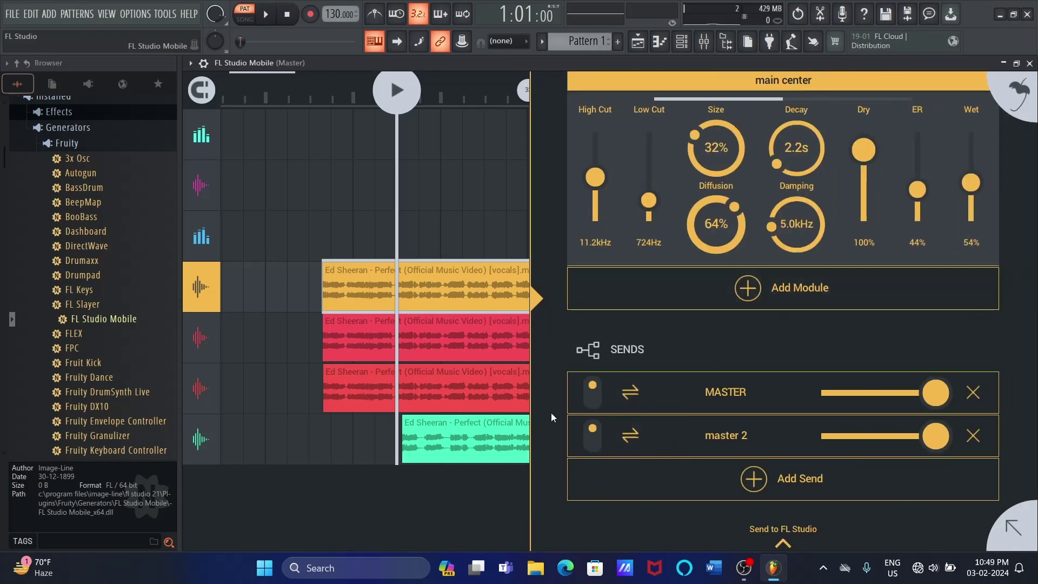
{"action": "left_click", "coordinate": [309, 349]}
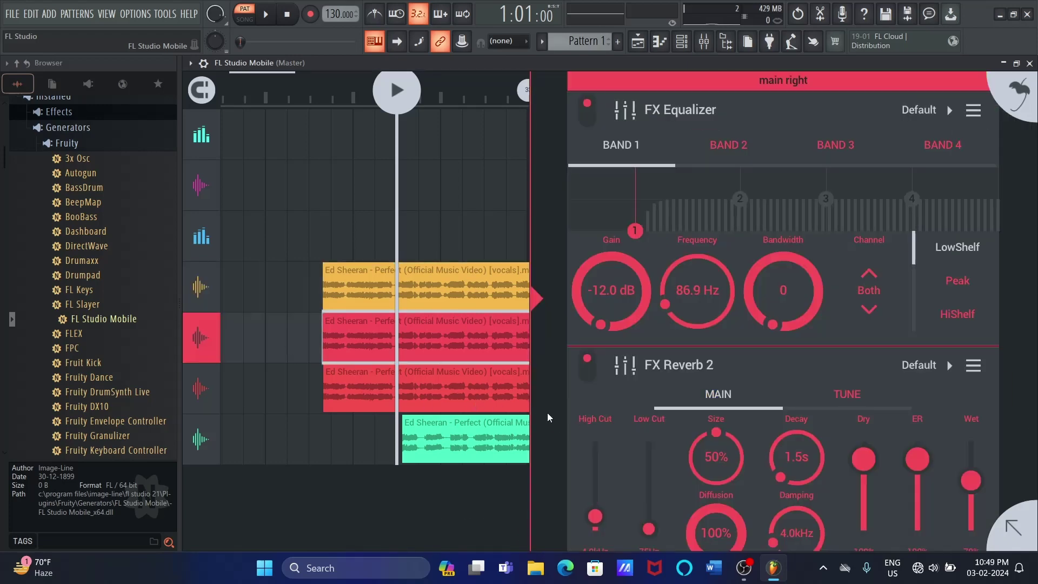
{"action": "scroll", "coordinate": [546, 417], "scroll_direction": "down", "scroll_amount": 8}
{"action": "left_click", "coordinate": [674, 400]}
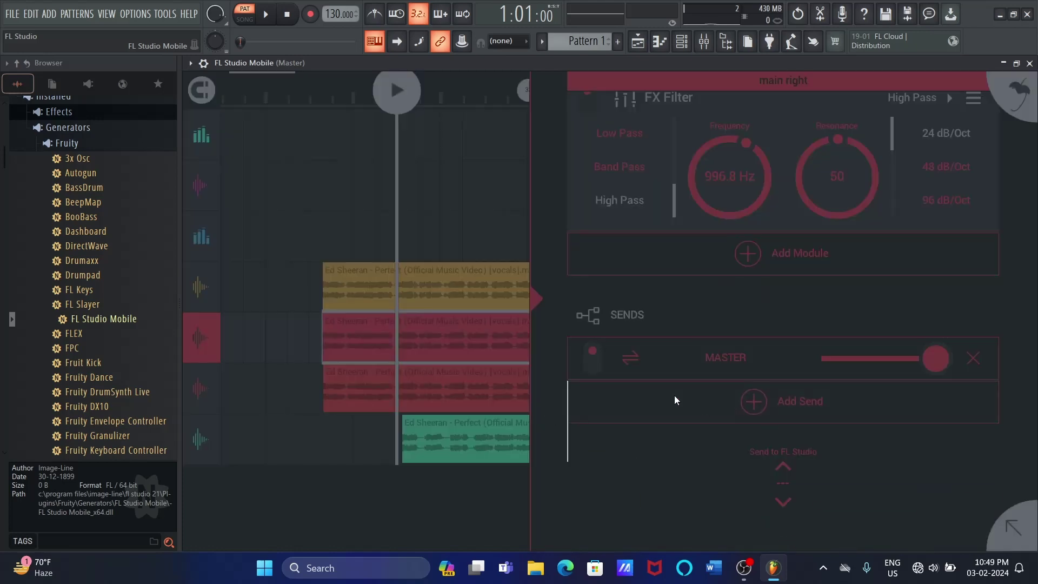
{"action": "left_click", "coordinate": [612, 411]}
Step: Add master 2 sends to the main left and Audio 4 vocal tracks
{"action": "left_click", "coordinate": [344, 390]}
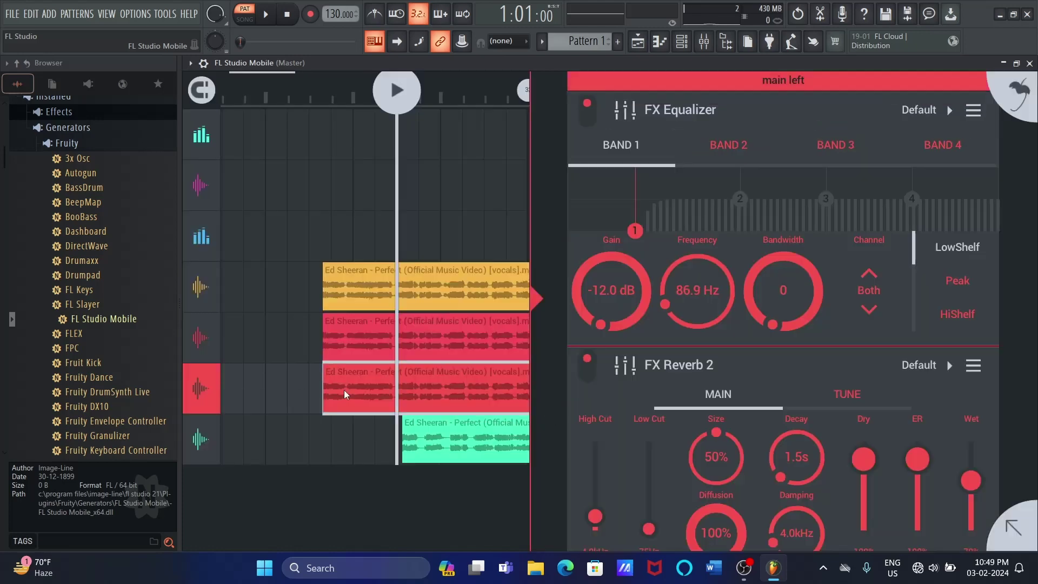
{"action": "scroll", "coordinate": [538, 381], "scroll_direction": "down", "scroll_amount": 8}
{"action": "left_click", "coordinate": [642, 404]}
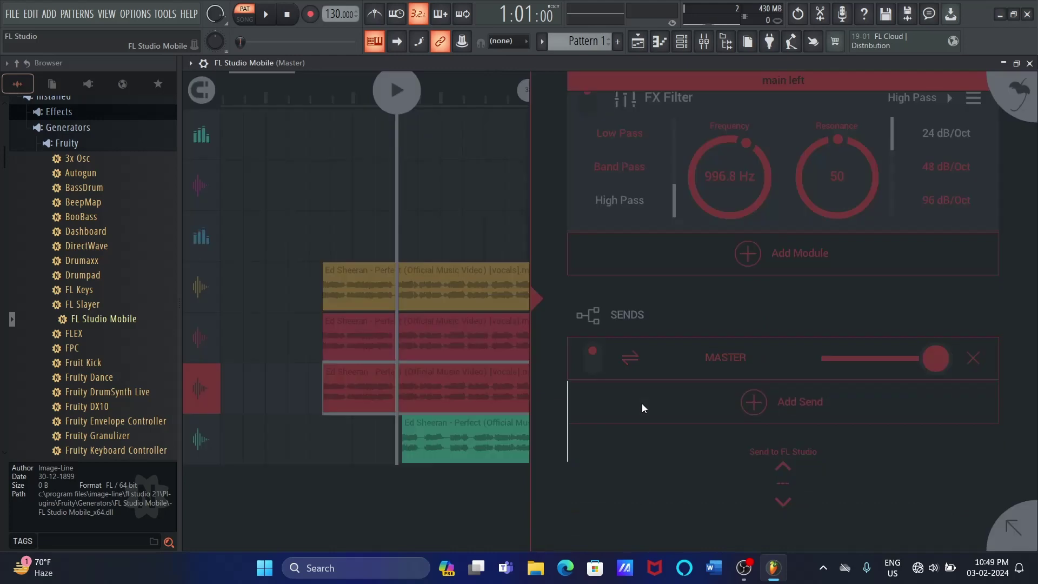
{"action": "left_click", "coordinate": [608, 407]}
{"action": "left_click", "coordinate": [355, 441]}
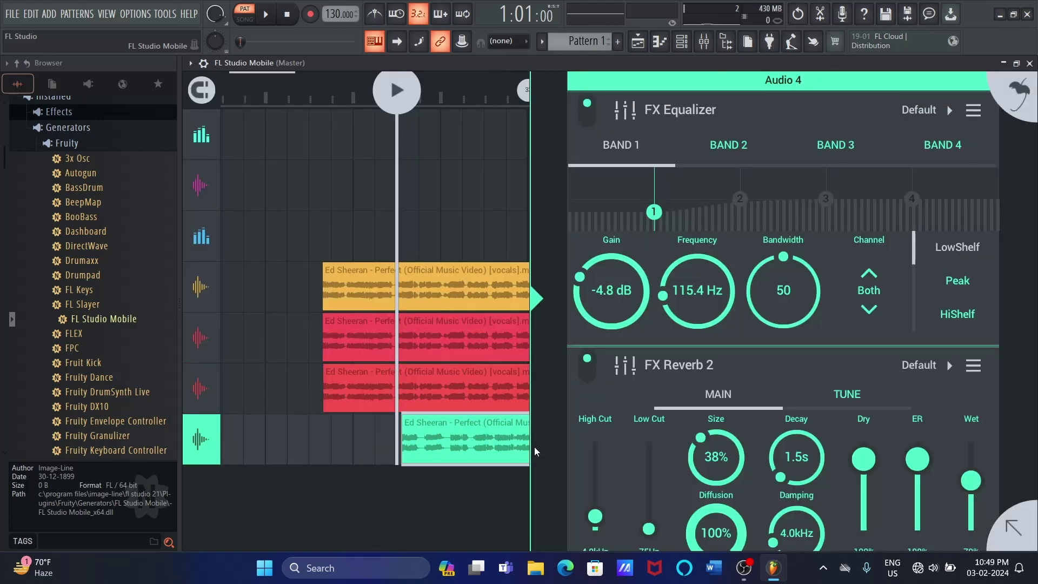
{"action": "scroll", "coordinate": [539, 445], "scroll_direction": "down", "scroll_amount": 10}
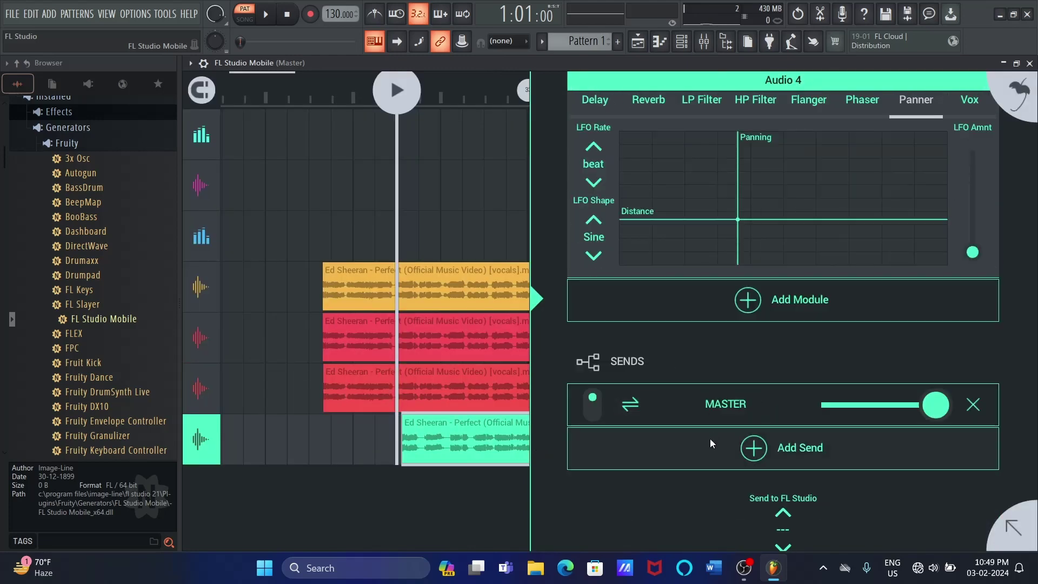
{"action": "left_click", "coordinate": [695, 437]}
{"action": "left_click", "coordinate": [619, 448]}
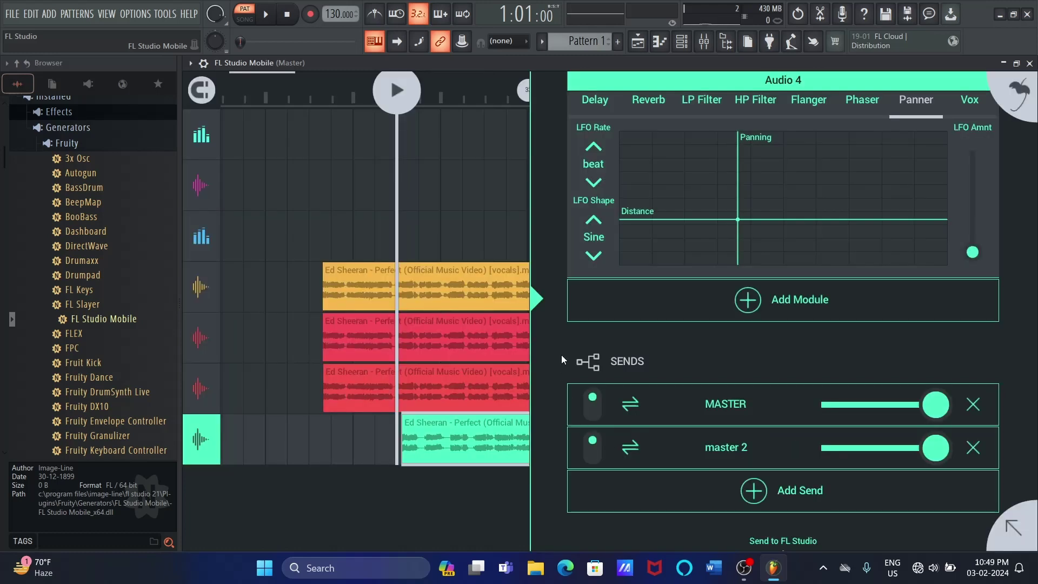
Step: Turn off the MASTER sends on Audio 4 and main right, then return to the arrangement
{"action": "left_click", "coordinate": [594, 403]}
{"action": "left_click", "coordinate": [325, 390]}
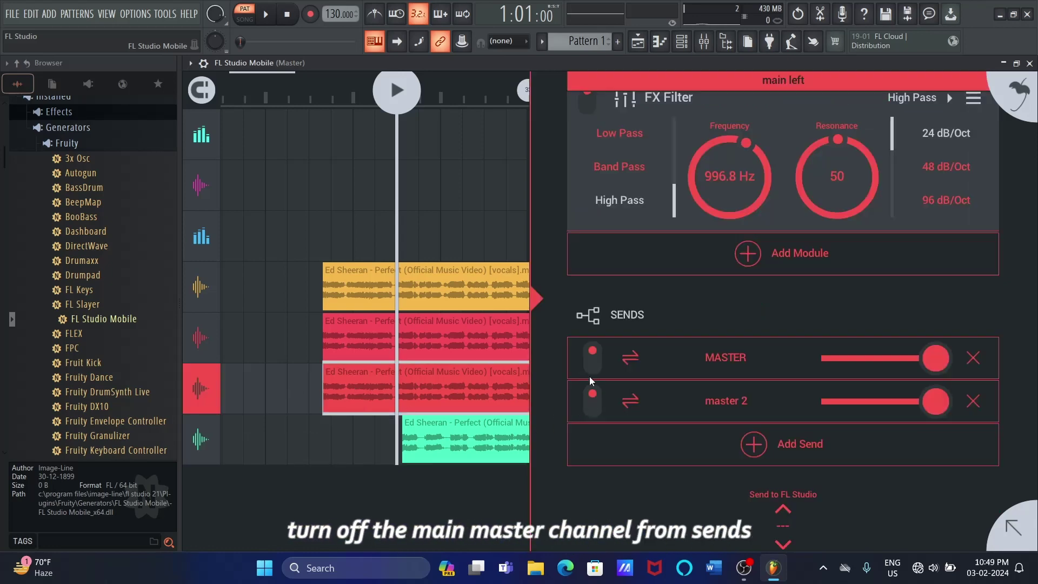
{"action": "left_click", "coordinate": [328, 332]}
{"action": "left_click", "coordinate": [592, 366]}
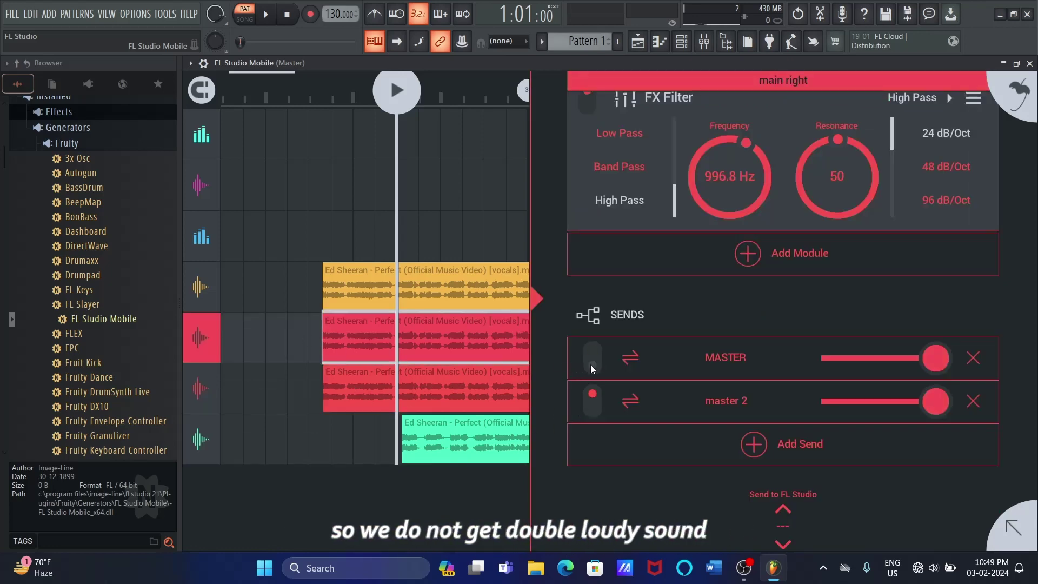
{"action": "left_click", "coordinate": [331, 309]}
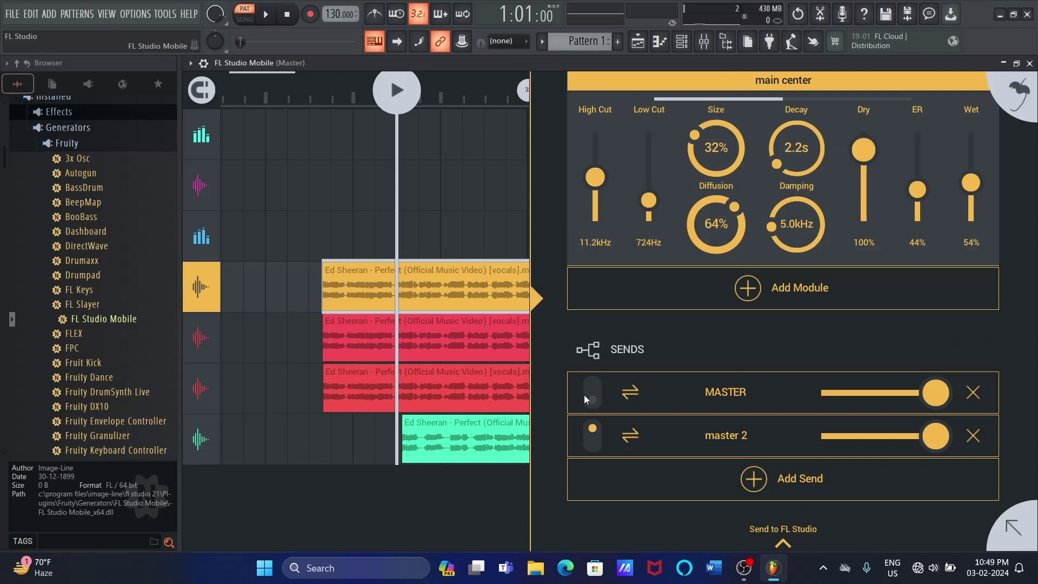
{"action": "left_click", "coordinate": [536, 299]}
{"action": "left_click", "coordinate": [209, 238]}
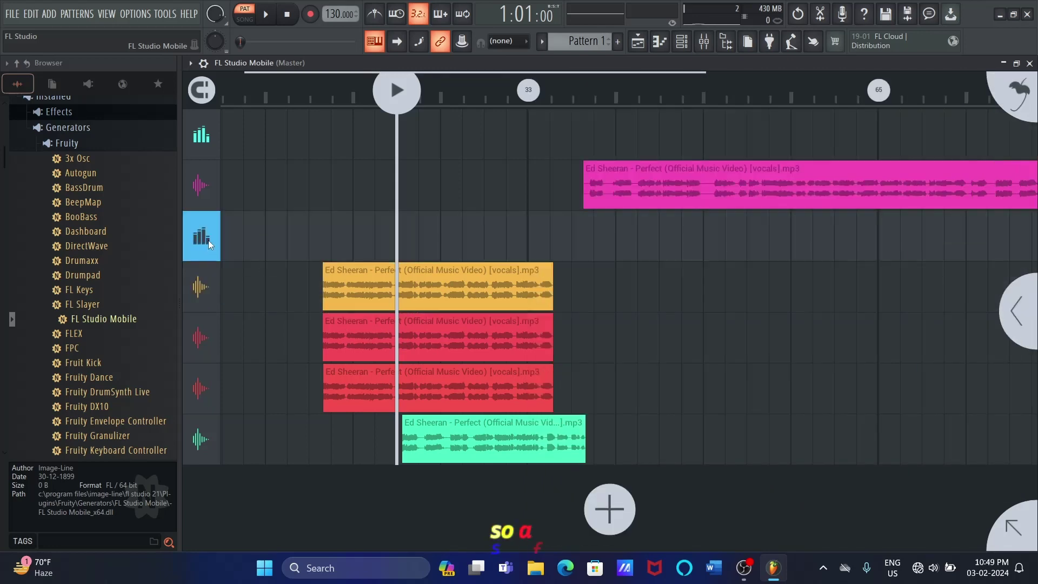
Step: Expand the mixer strips, play from the start, and solo main center, main right, main left and Audio 4
{"action": "left_click", "coordinate": [204, 237]}
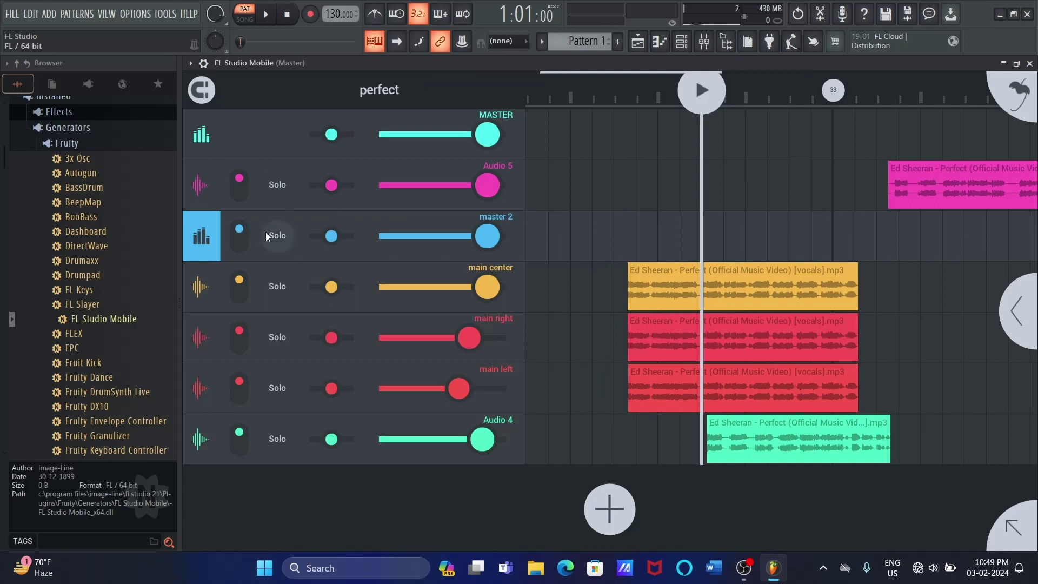
{"action": "left_click", "coordinate": [632, 109]}
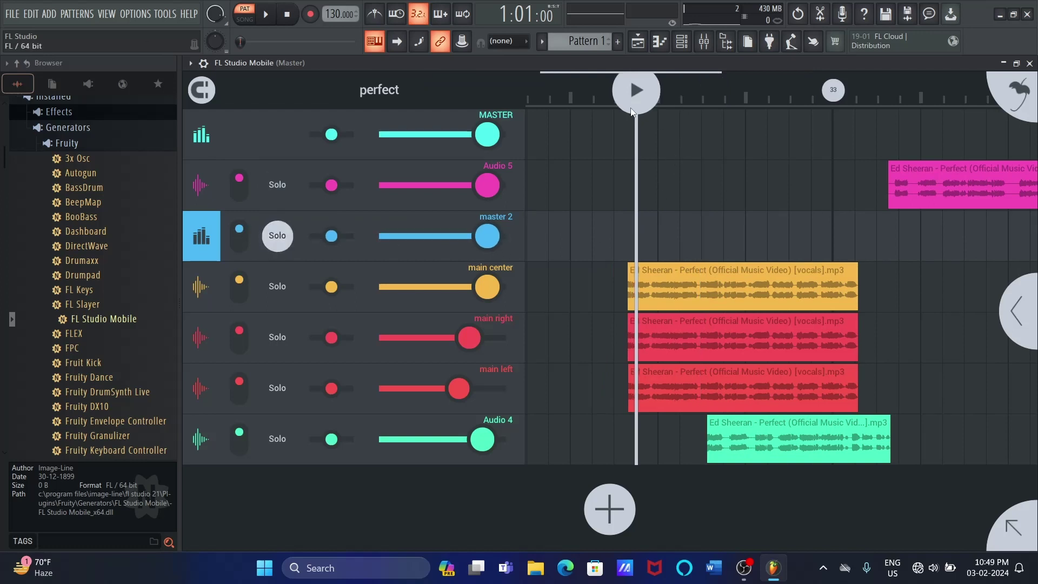
{"action": "left_click", "coordinate": [627, 106]}
{"action": "left_click", "coordinate": [272, 292]}
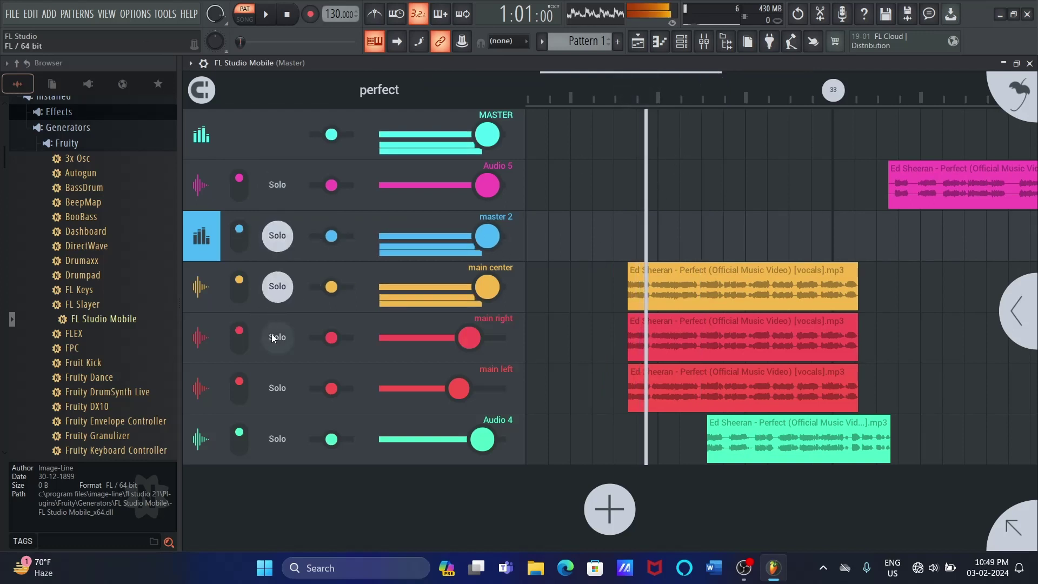
{"action": "left_click", "coordinate": [273, 335]}
{"action": "left_click", "coordinate": [281, 387]}
{"action": "left_click", "coordinate": [277, 437]}
Step: Toggle master 2's solo to compare the sound, then stop playback
{"action": "left_click", "coordinate": [272, 238]}
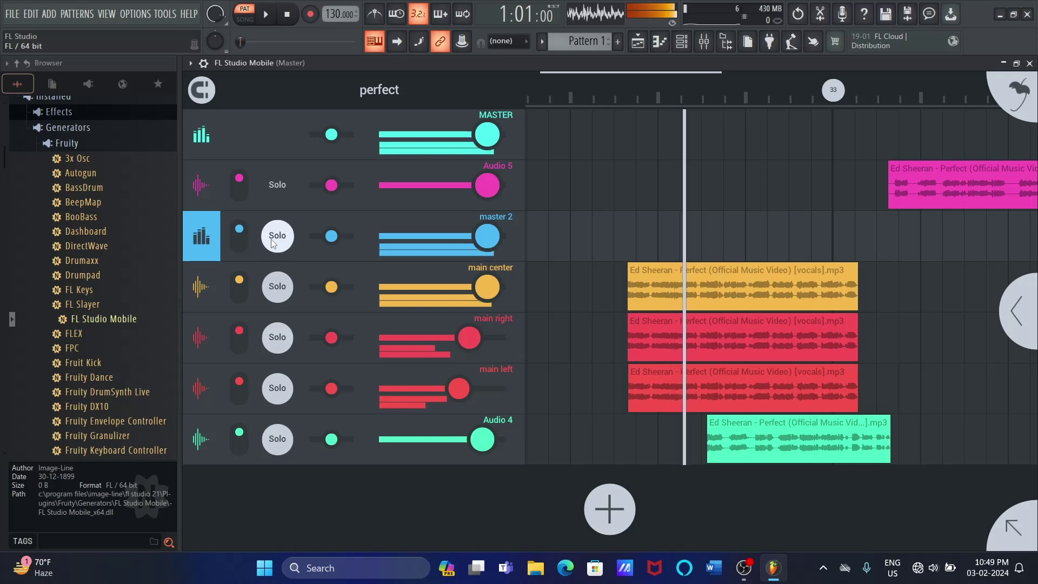
{"action": "left_click", "coordinate": [271, 239]}
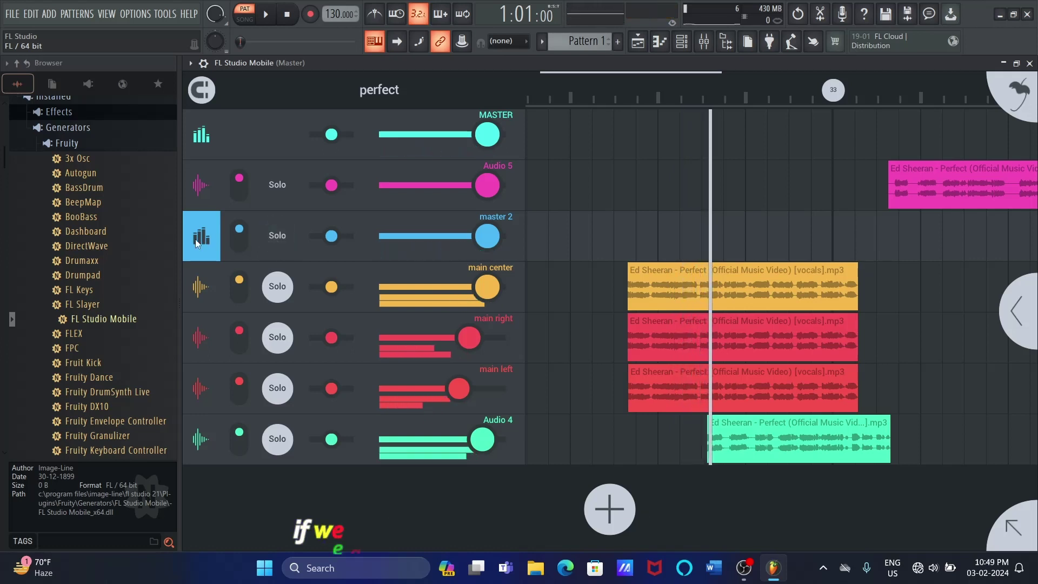
{"action": "left_click", "coordinate": [198, 239]}
{"action": "left_click", "coordinate": [385, 89]}
{"action": "left_click", "coordinate": [200, 239]}
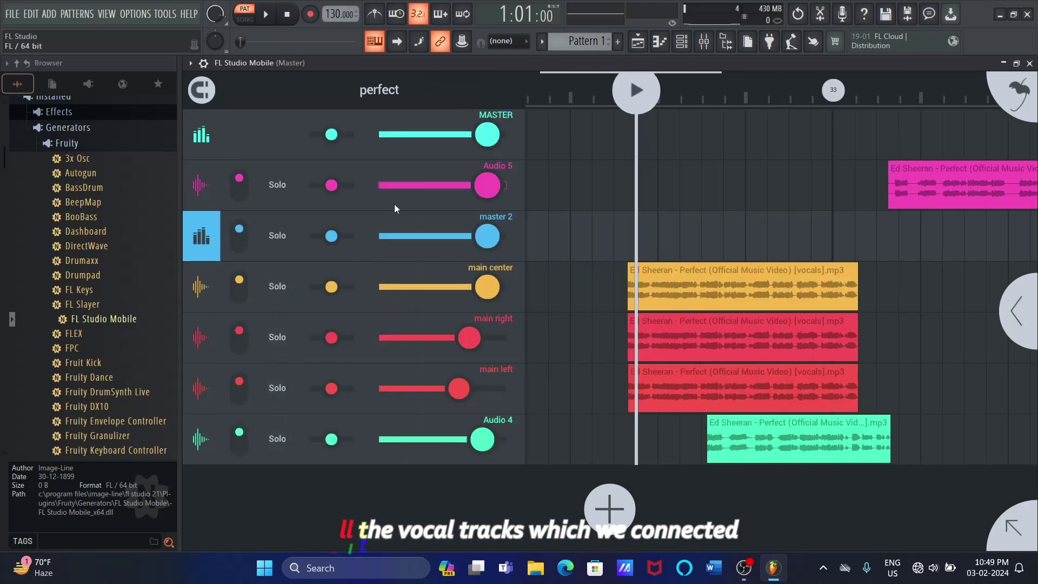
Step: Add an FX Filter module to master 2 and play the song from the ruler
{"action": "left_click", "coordinate": [205, 236]}
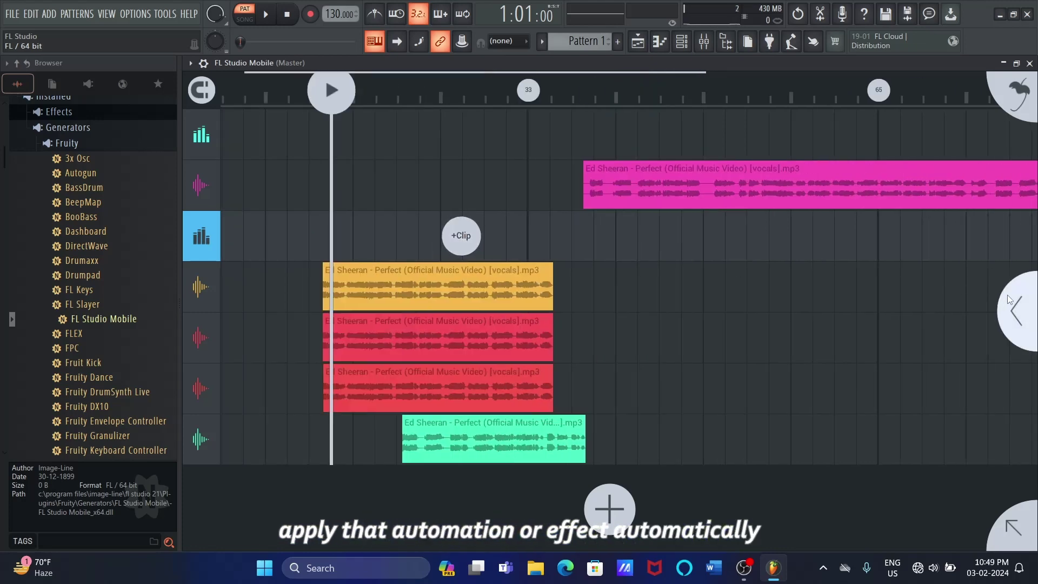
{"action": "left_click", "coordinate": [1017, 311]}
{"action": "left_click", "coordinate": [722, 143]}
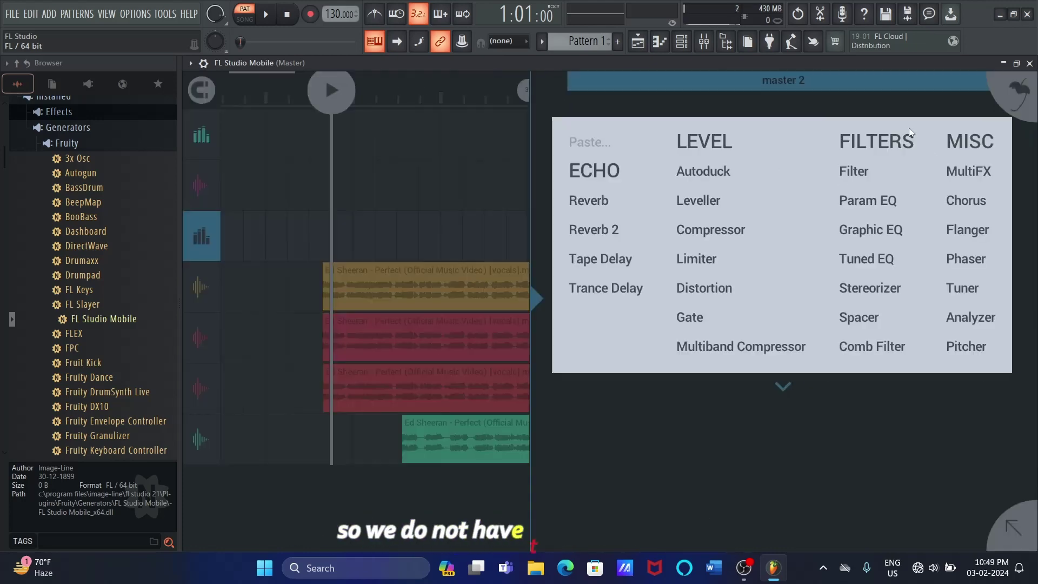
{"action": "left_click", "coordinate": [876, 176]}
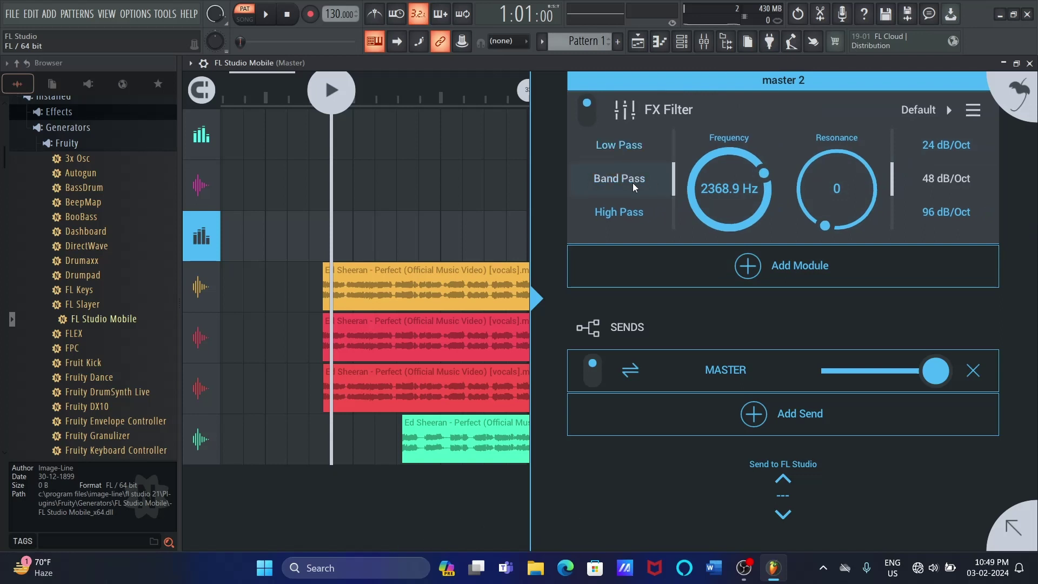
{"action": "left_click", "coordinate": [538, 297]}
{"action": "left_click", "coordinate": [398, 95]}
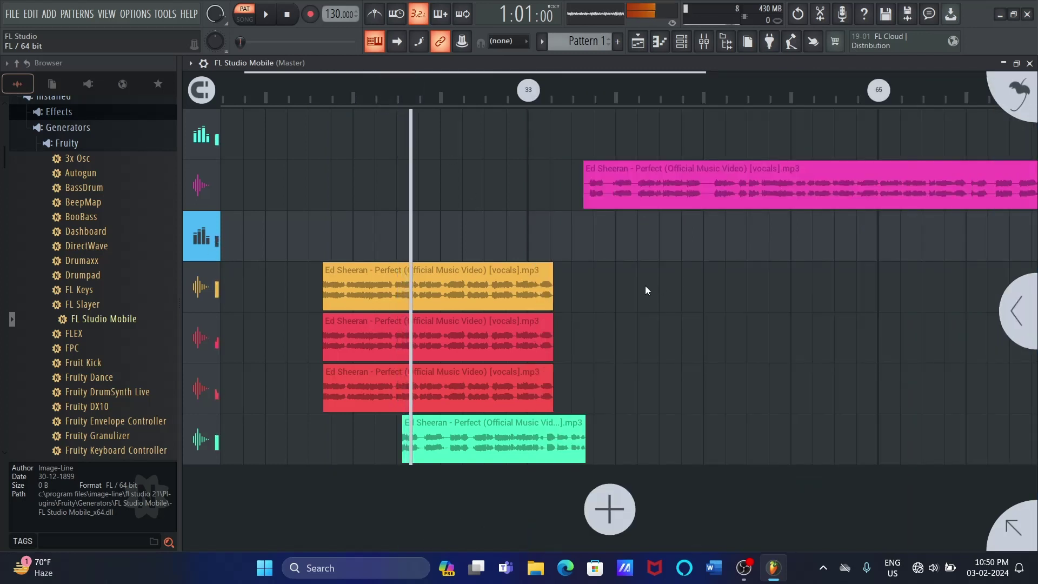
Step: Briefly check master 2's channel settings, then stop playback
{"action": "left_click", "coordinate": [1017, 311]}
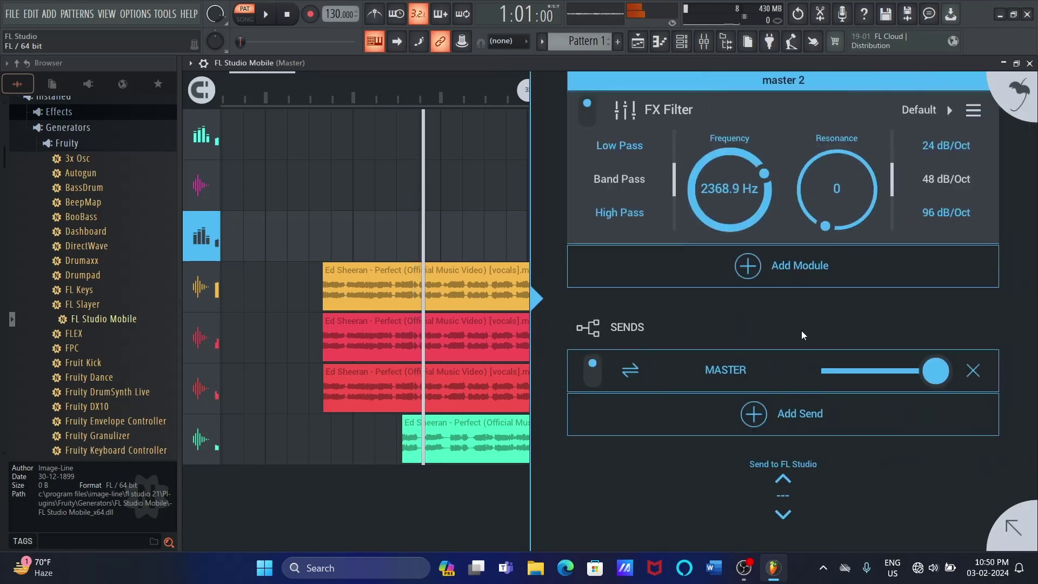
{"action": "left_click", "coordinate": [537, 298]}
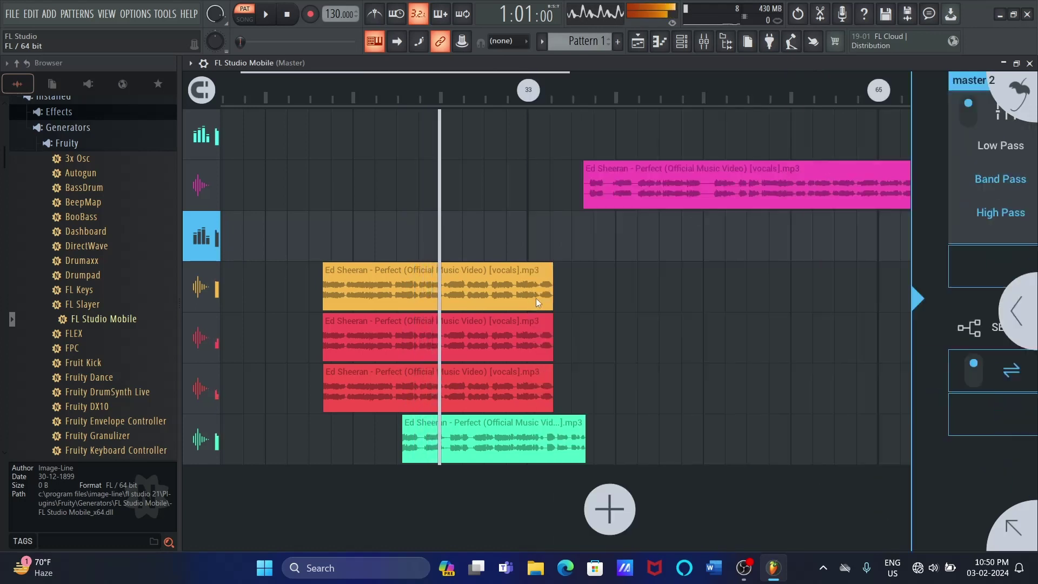
{"action": "left_click", "coordinate": [390, 95]}
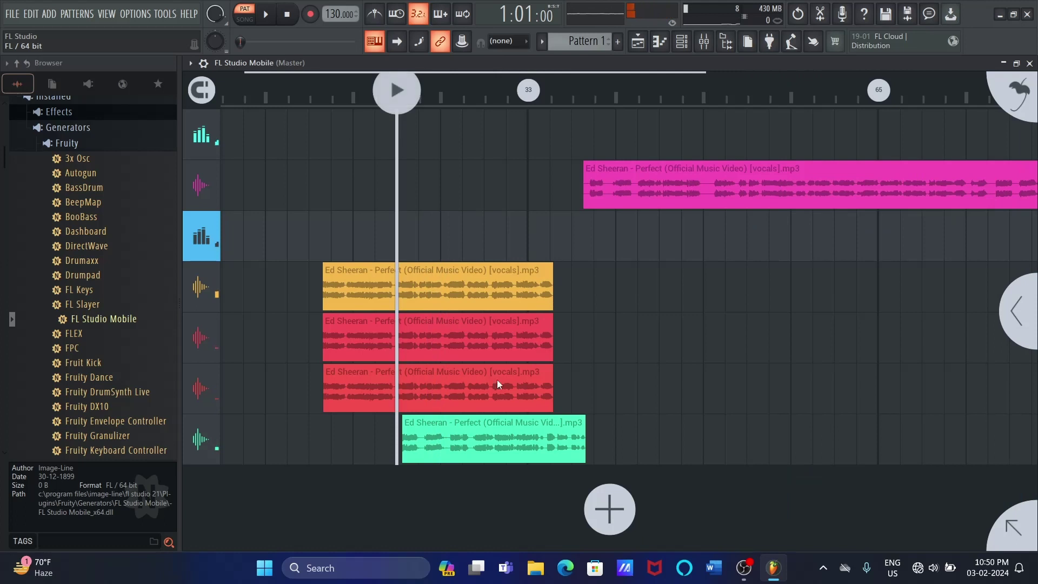
Step: Play the song once more with mixer strips shown, then reopen master 2's FX Filter settings
{"action": "left_click", "coordinate": [204, 235]}
{"action": "left_click", "coordinate": [713, 104]}
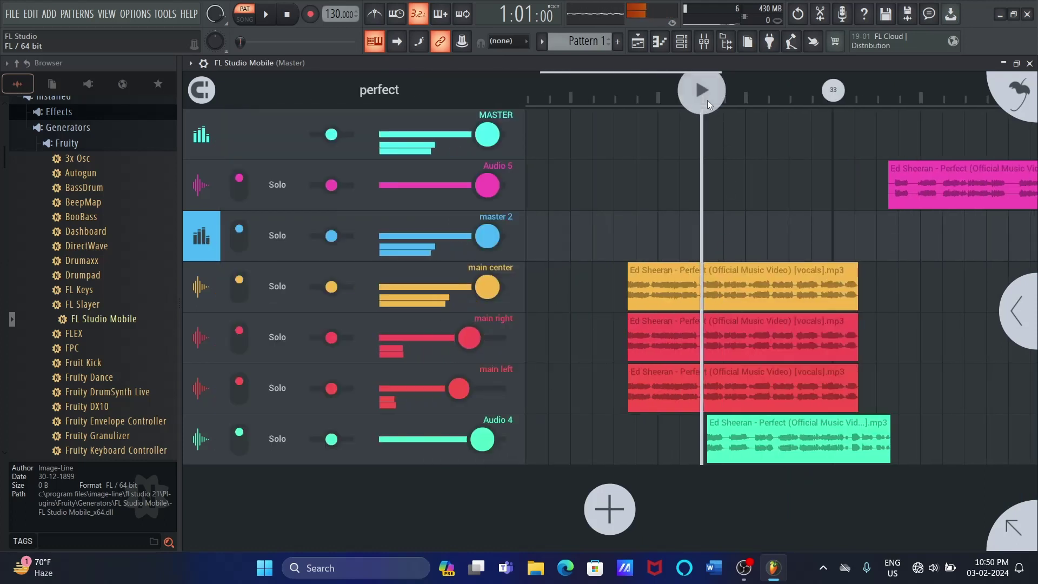
{"action": "left_click", "coordinate": [707, 100]}
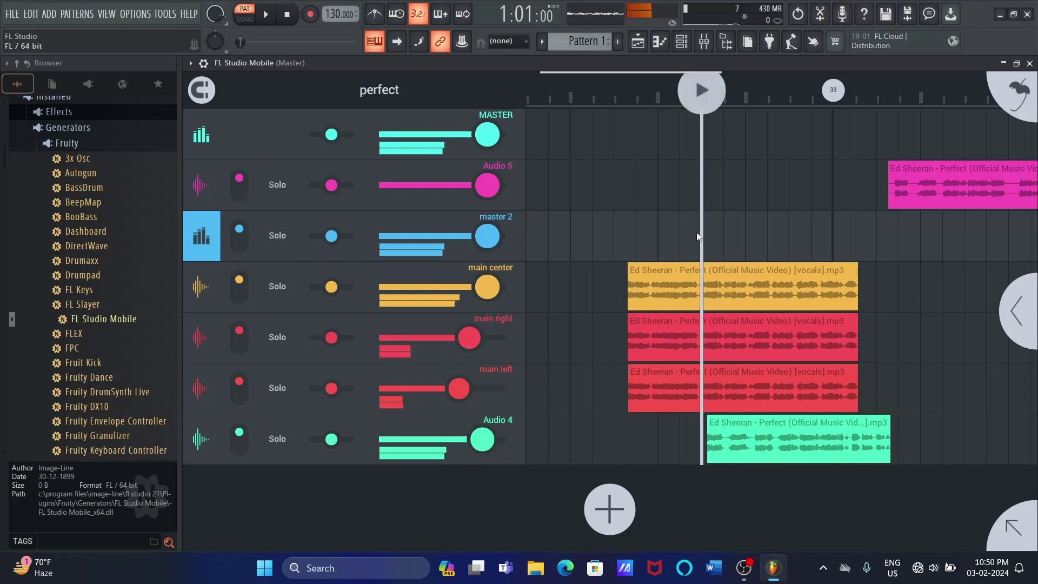
{"action": "left_click", "coordinate": [1014, 313]}
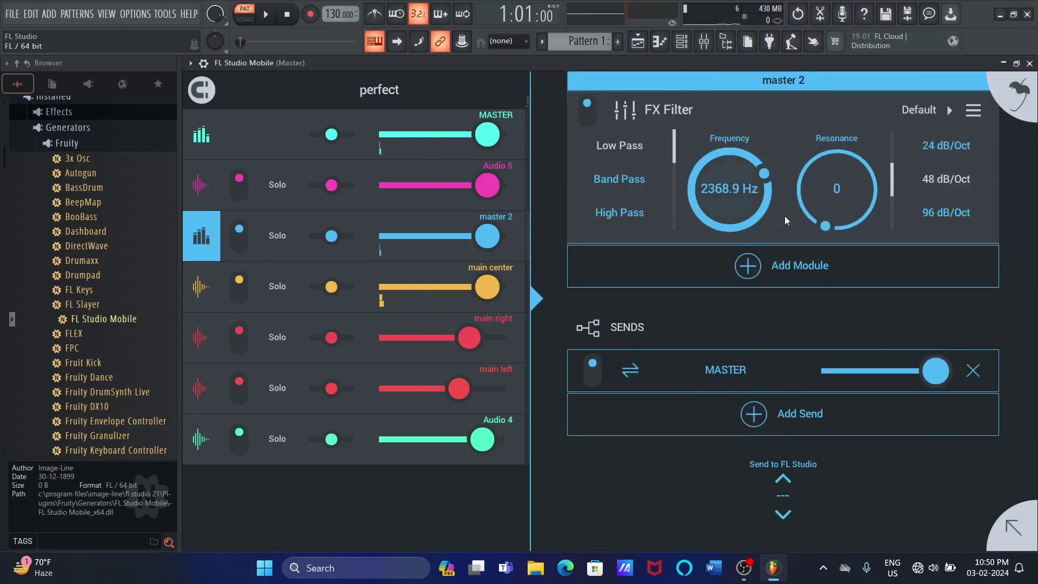